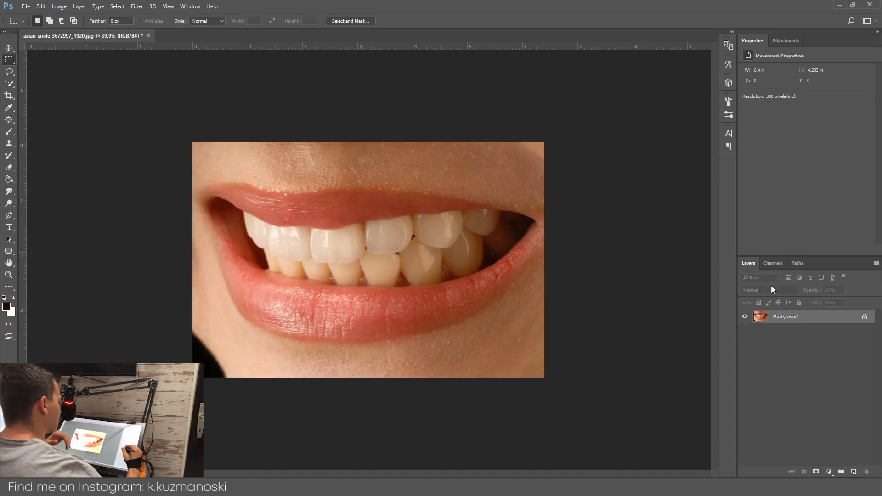
Duplicate the Background layer and outline all the upper and lower teeth with a freehand Lasso selection.
drag(768, 319, 841, 472)
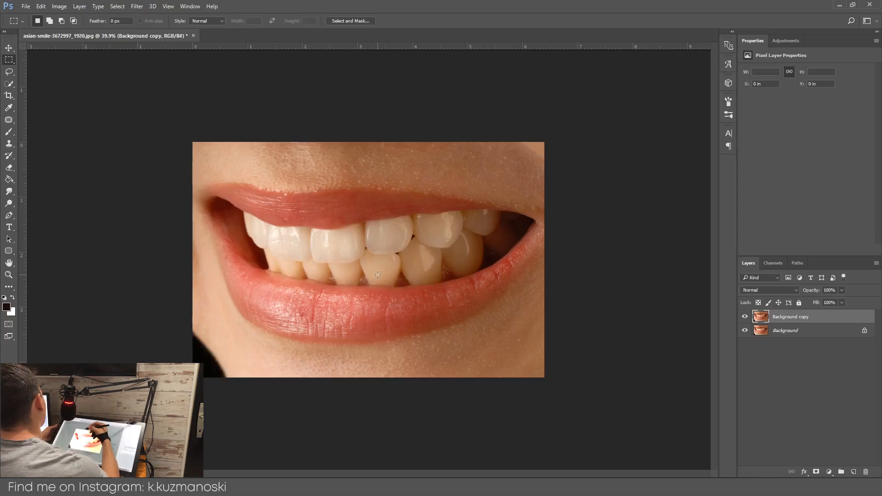
click(10, 73)
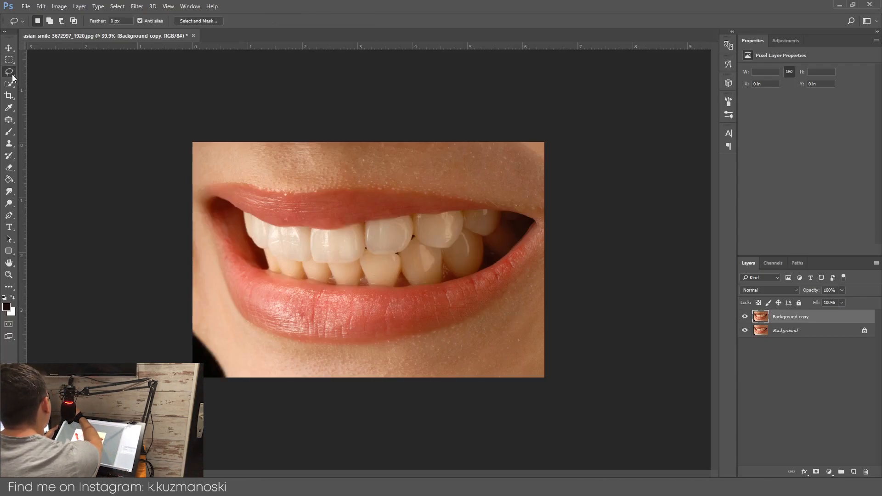
right_click(12, 76)
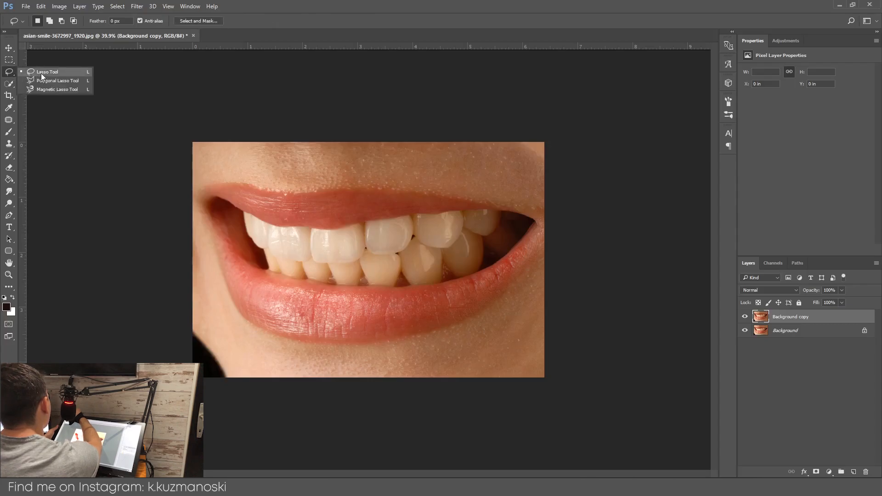
click(40, 73)
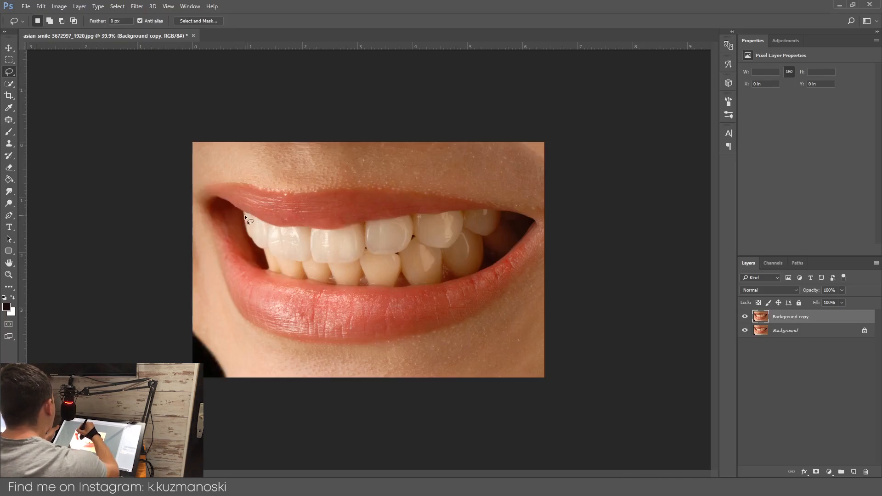
drag(243, 211, 270, 267)
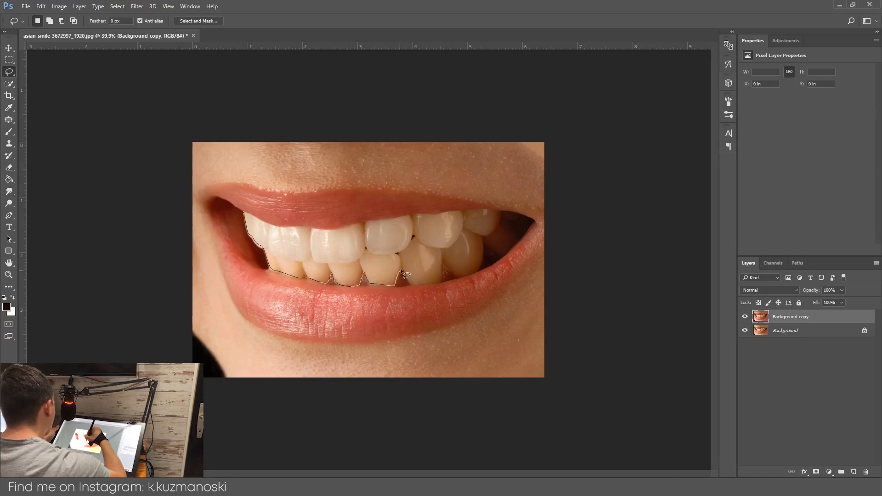
drag(518, 237, 502, 214)
drag(411, 215, 348, 227)
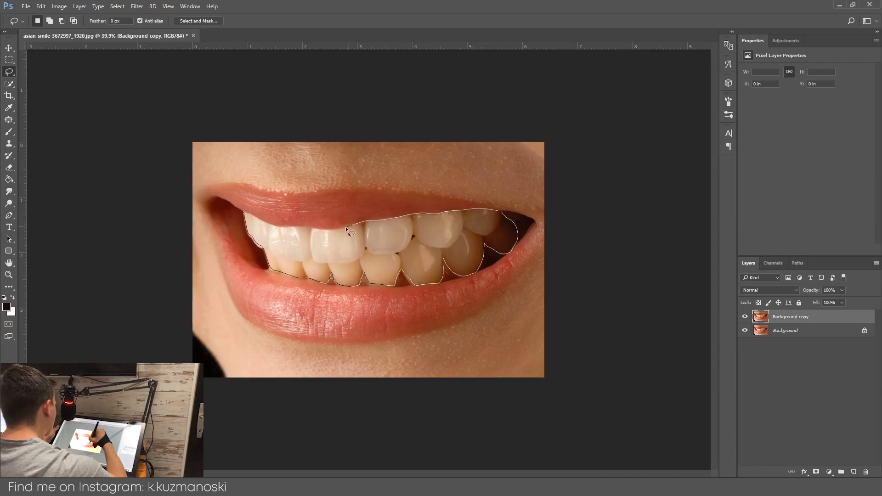
drag(281, 229, 243, 212)
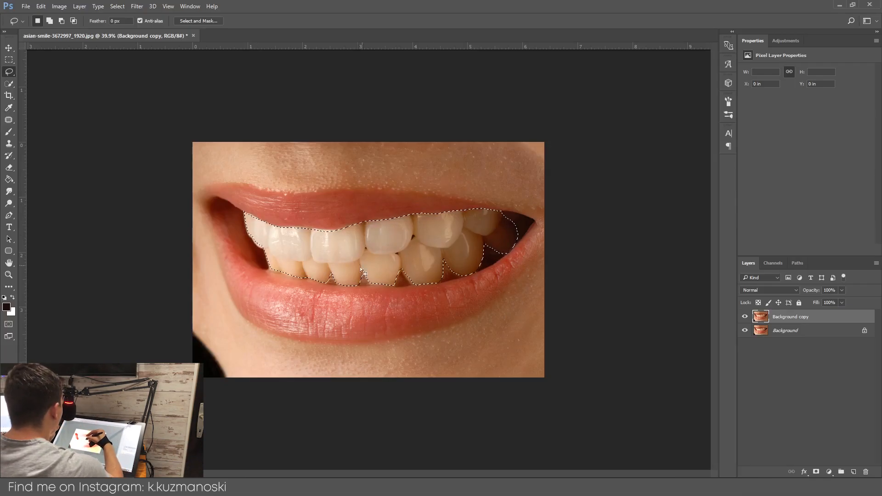
Feather the teeth selection by 6.4 px in Select and Mask, with the output kept as a selection.
right_click(380, 242)
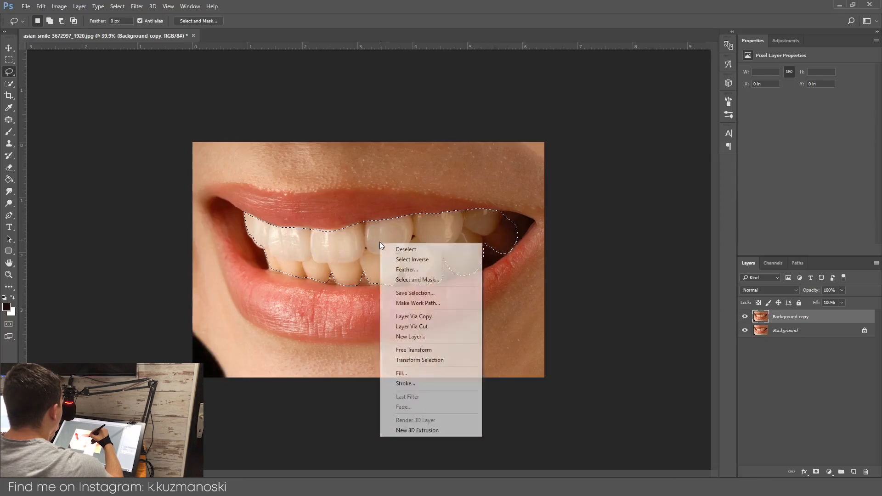
click(418, 281)
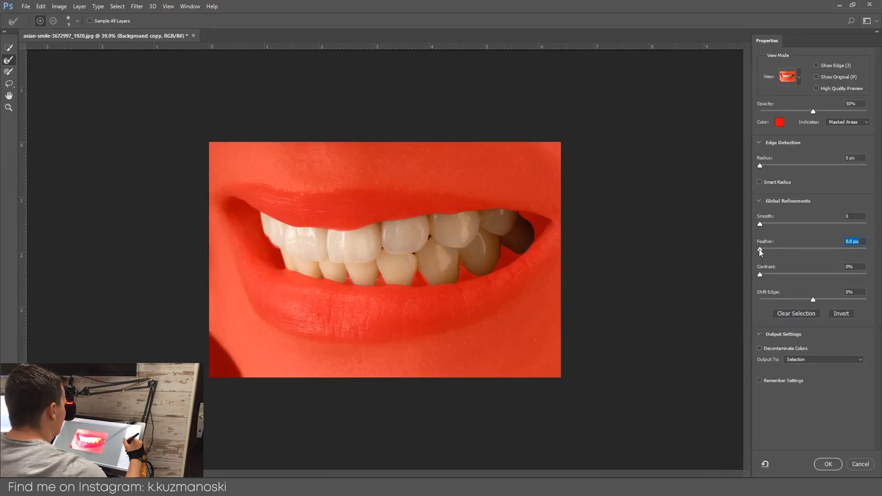
drag(759, 249, 778, 252)
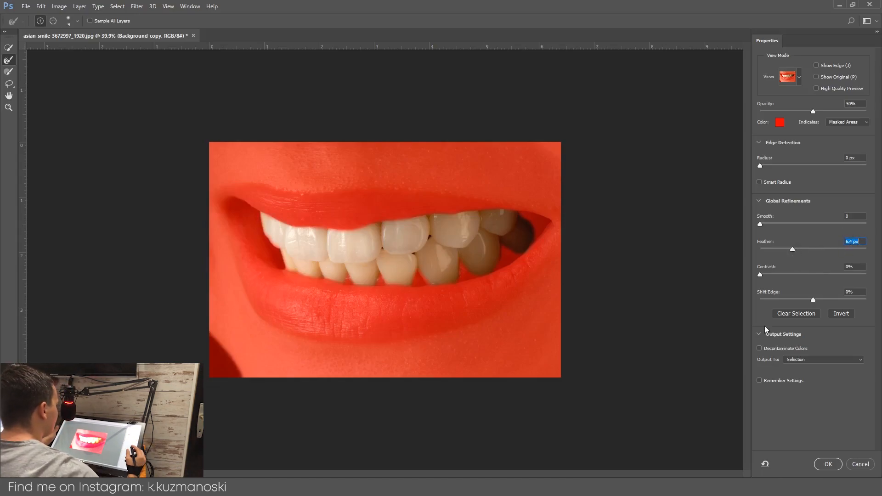
click(829, 470)
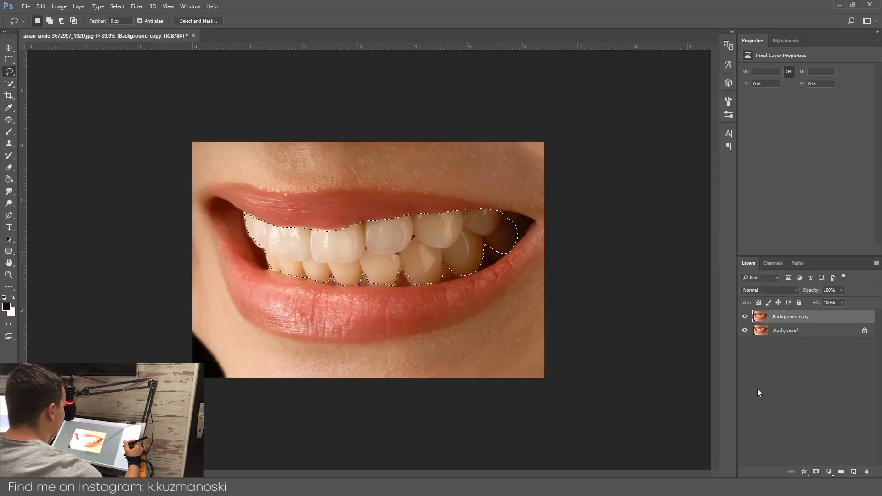
Group a new blank layer with Background copy and mask the expanded group with the teeth selection.
click(852, 472)
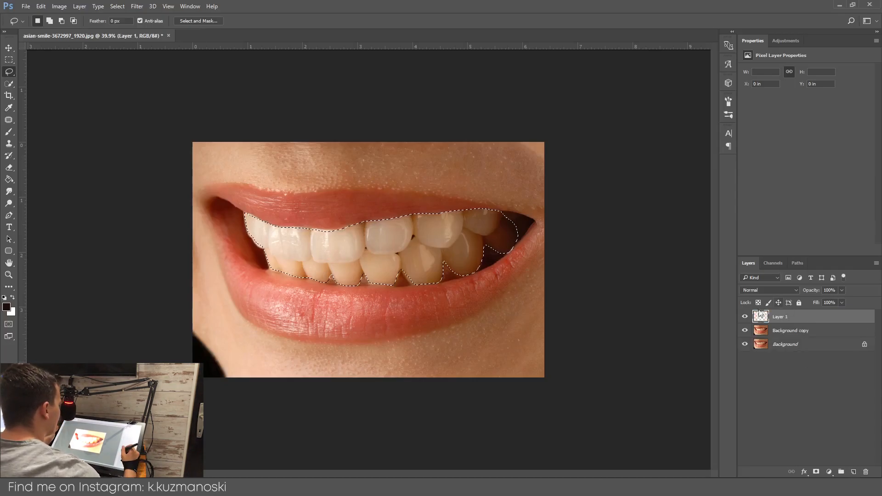
shift+click(780, 331)
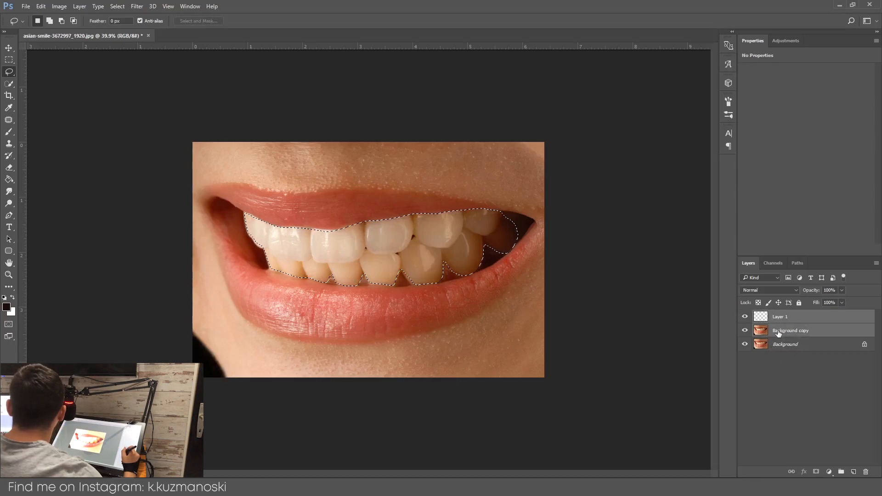
key(ctrl+g)
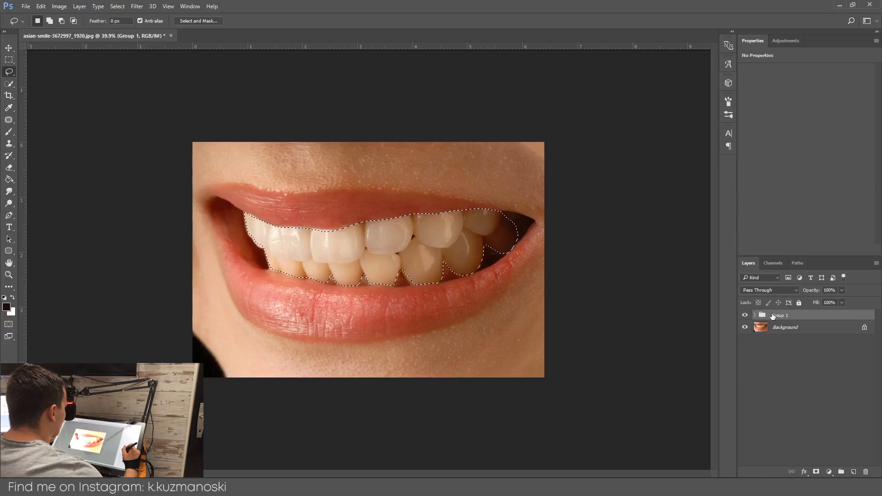
click(817, 472)
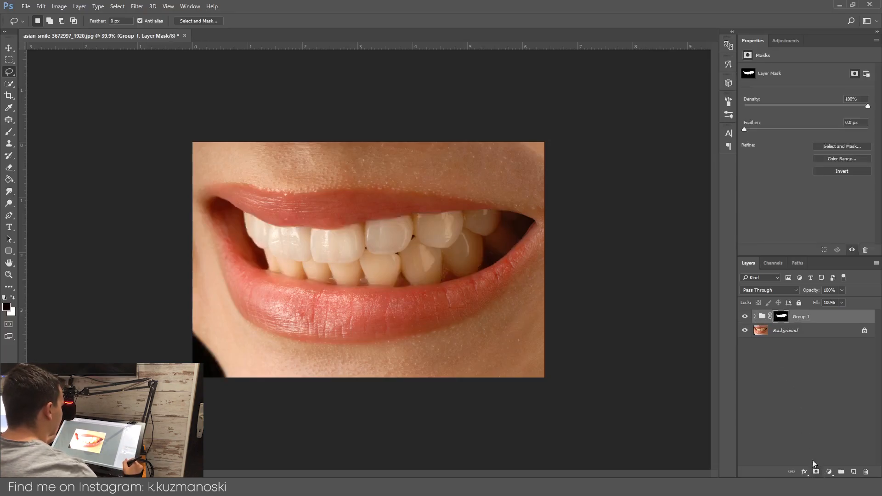
click(753, 317)
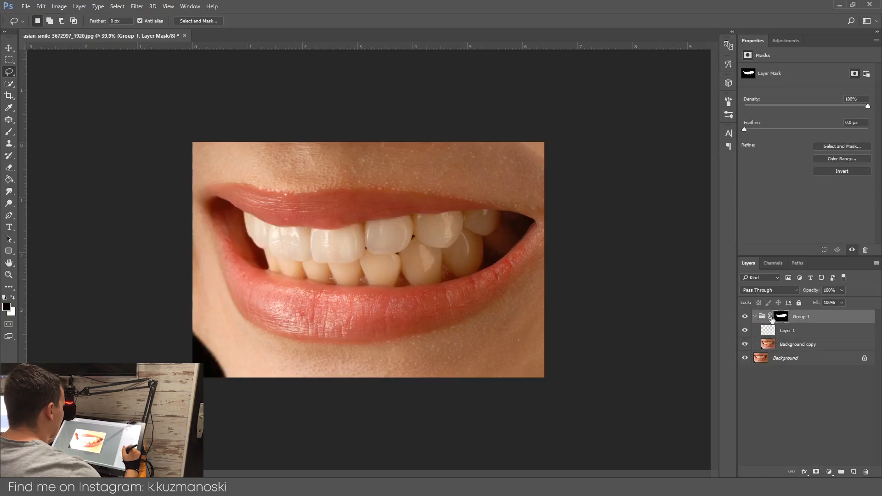
click(754, 317)
click(754, 316)
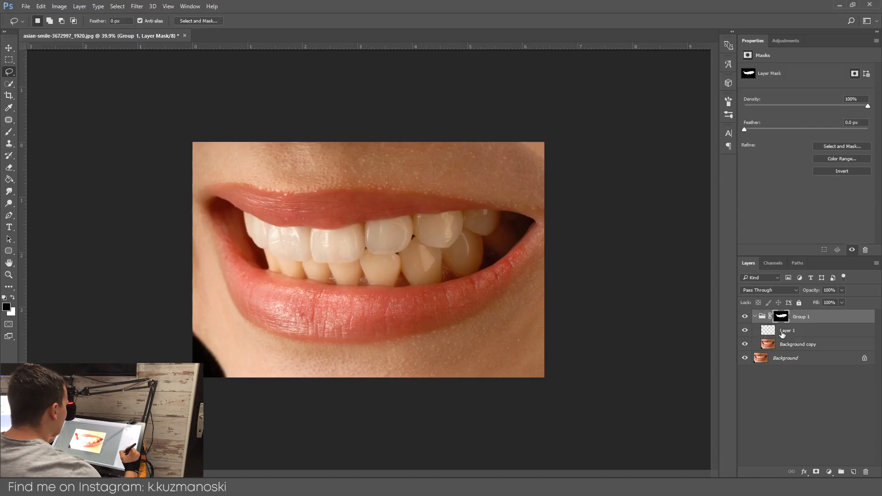
Try a test brush stroke across the upper teeth on Layer 1 and undo it.
click(770, 331)
key(b)
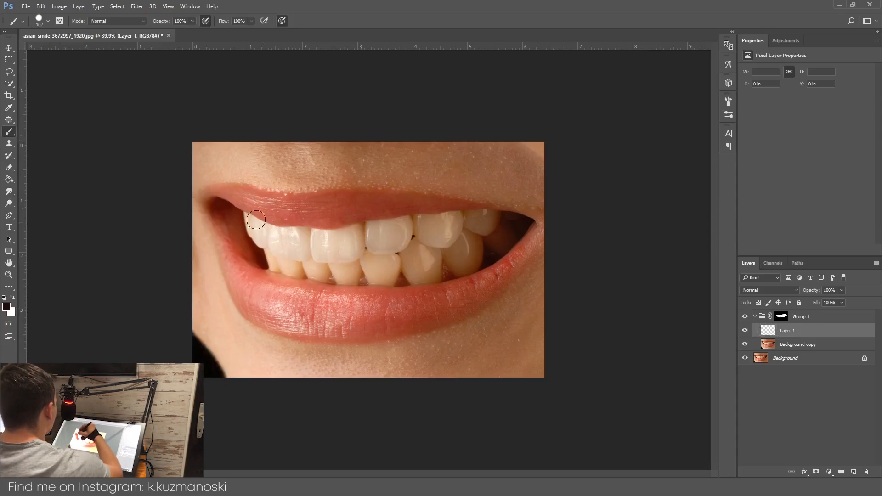
mouse_move(248, 214)
mouse_down()
mouse_move(262, 245)
mouse_move(280, 229)
mouse_move(352, 238)
mouse_move(474, 214)
mouse_move(275, 228)
mouse_move(268, 248)
mouse_move(393, 284)
mouse_move(478, 258)
mouse_move(359, 253)
mouse_up()
key(ctrl+z)
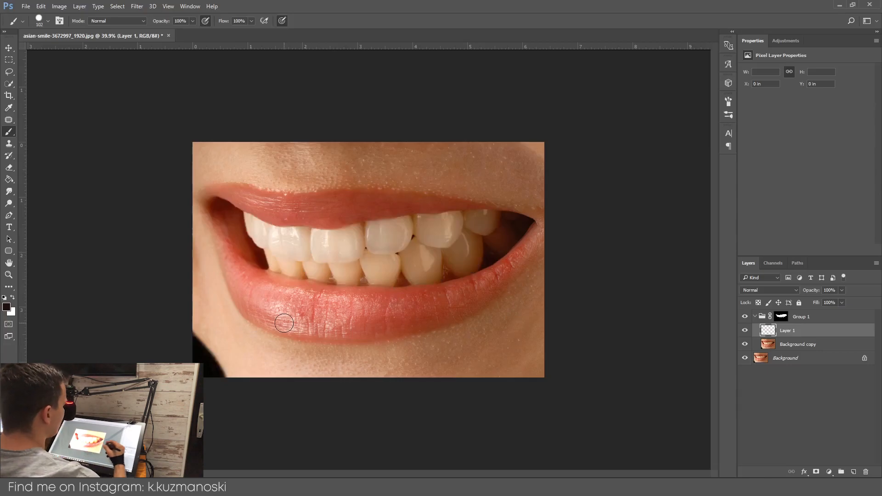
Add a Hue/Saturation adjustment layer inside the group with Colorize enabled, Hue 10 and Saturation 14.
click(829, 471)
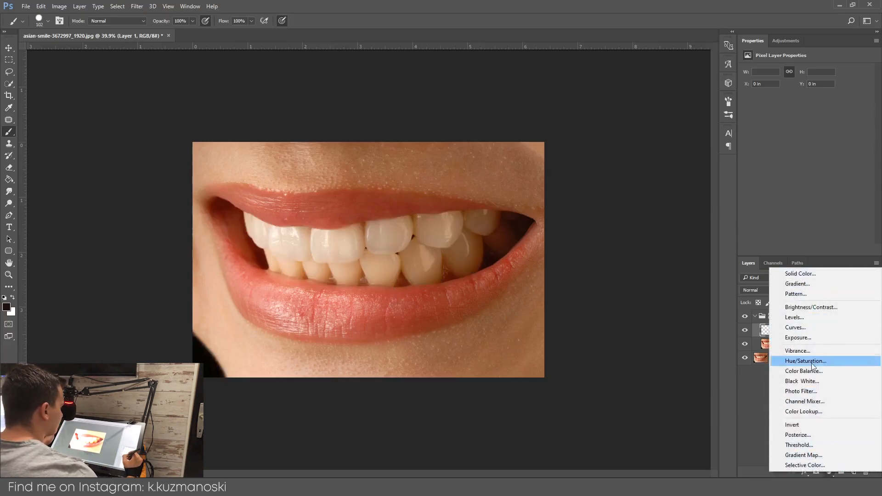
click(809, 365)
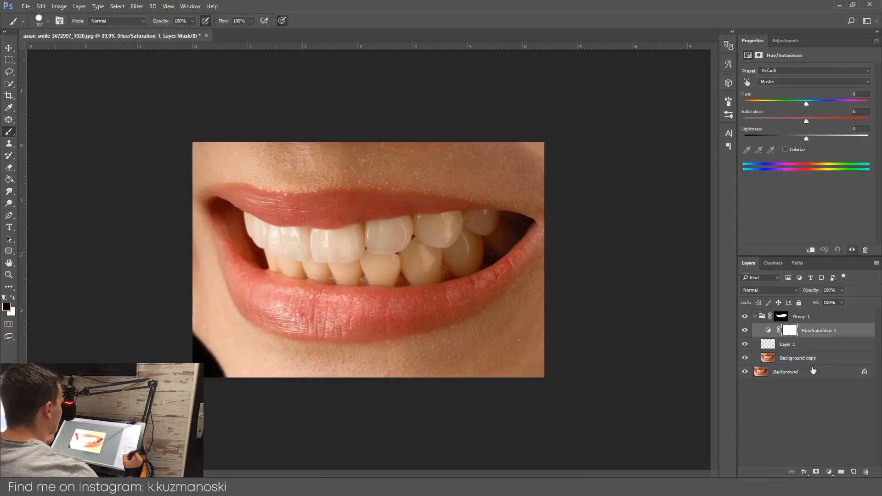
click(784, 150)
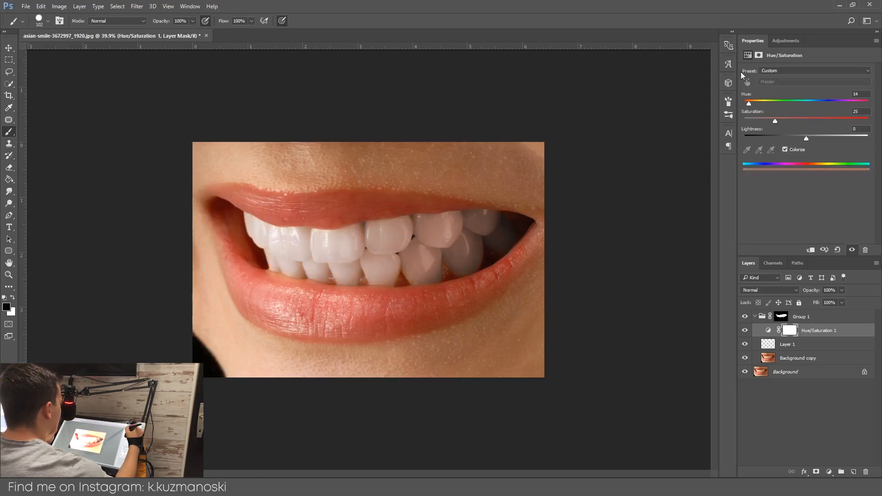
mouse_move(751, 104)
mouse_down()
mouse_move(814, 105)
mouse_move(747, 105)
mouse_up()
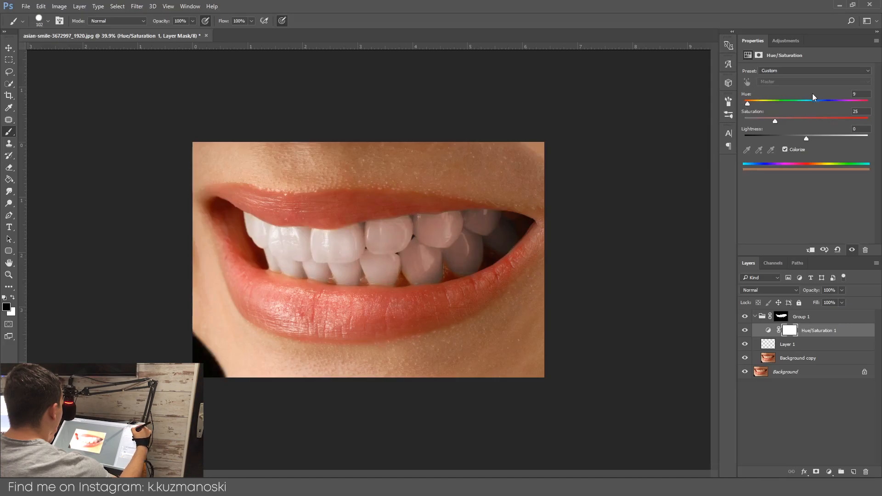
click(858, 94)
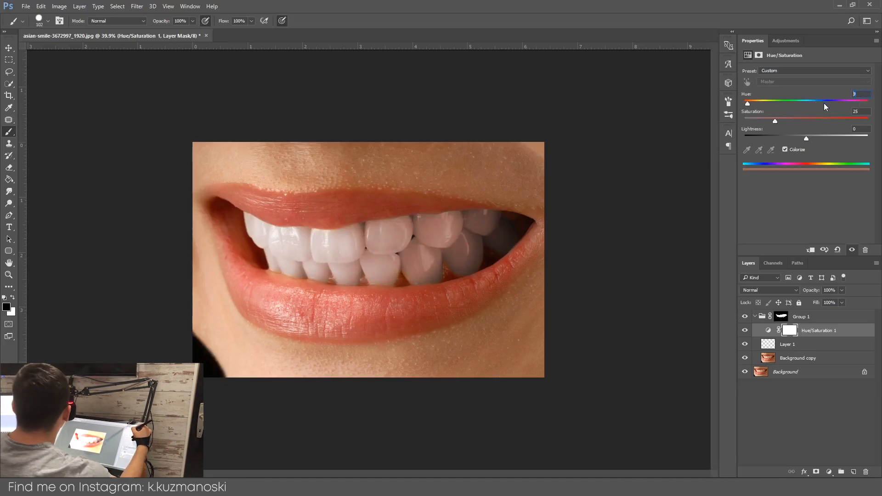
text(10)
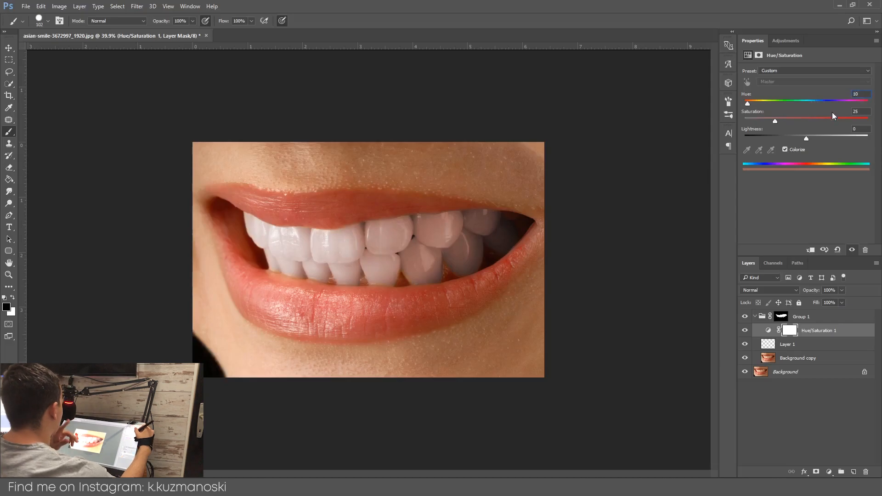
drag(776, 117, 738, 127)
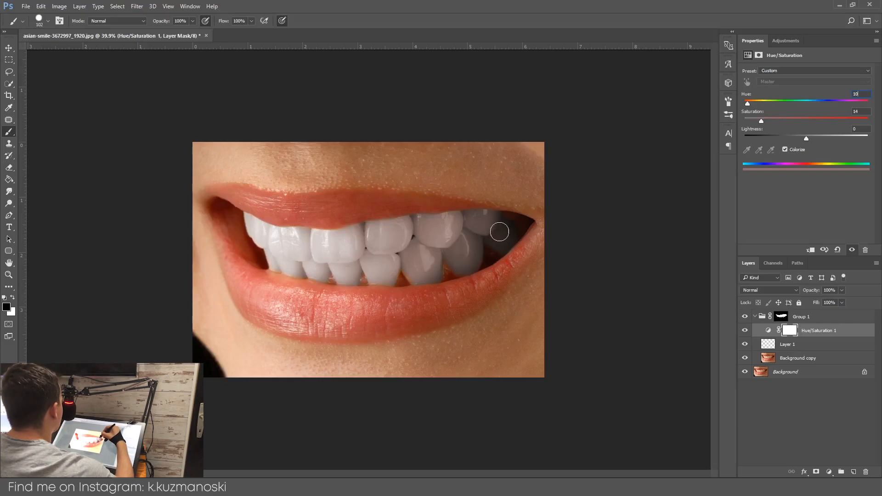
Add a Curves adjustment layer above Hue/Saturation and raise the RGB midtones to input 116, output 148.
click(829, 473)
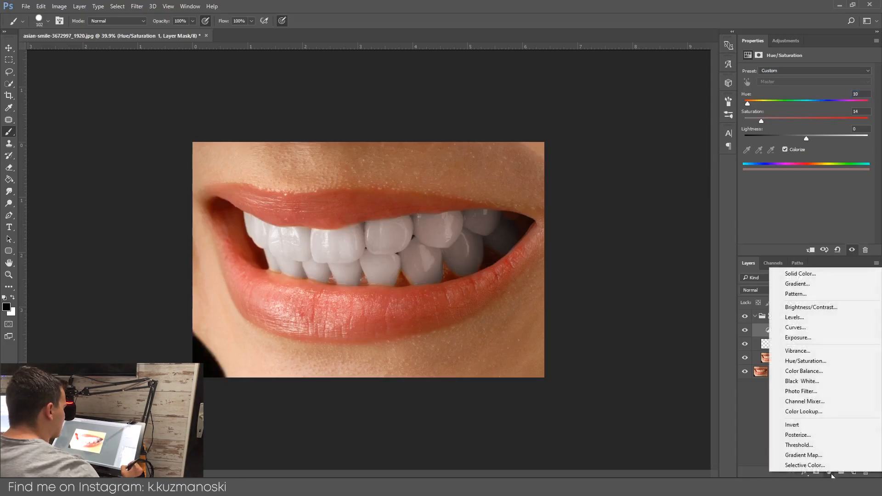
click(799, 331)
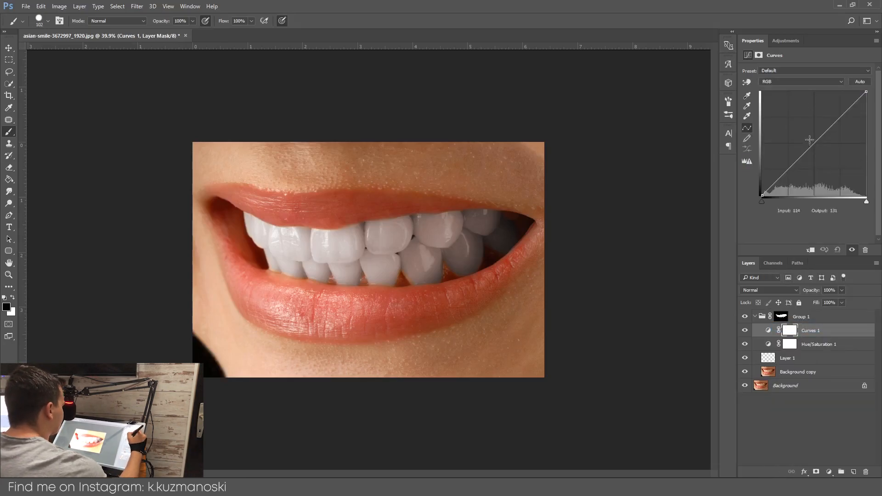
mouse_move(813, 144)
mouse_down()
mouse_move(792, 114)
mouse_move(810, 135)
mouse_up()
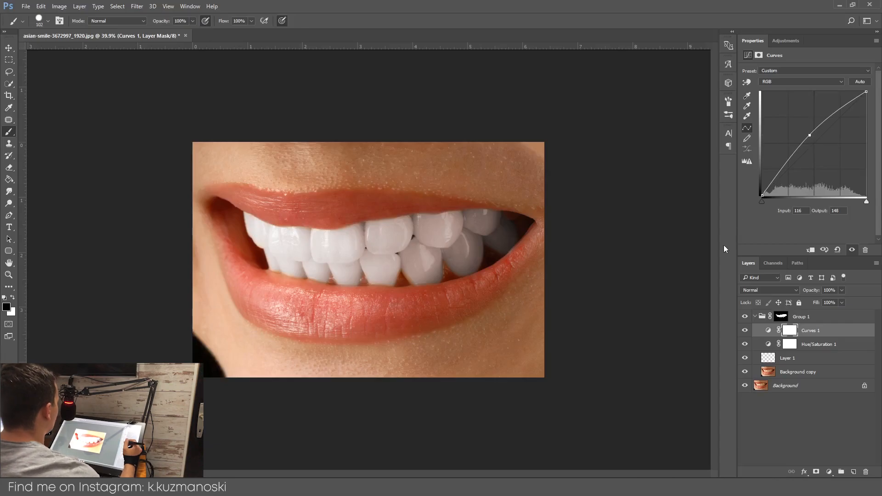
Restrict Curves 1 with Blend If on Gray, splitting the Underlying Layer white slider to 13 / 59.
double_click(839, 334)
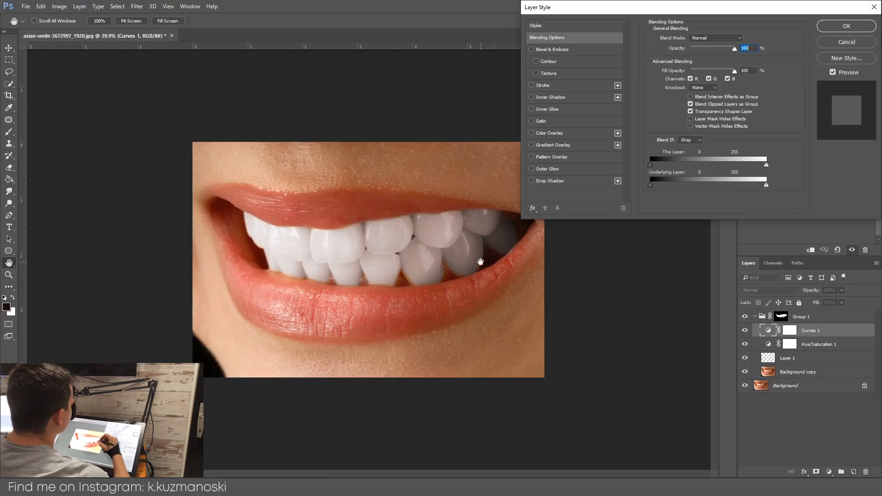
key(alt)
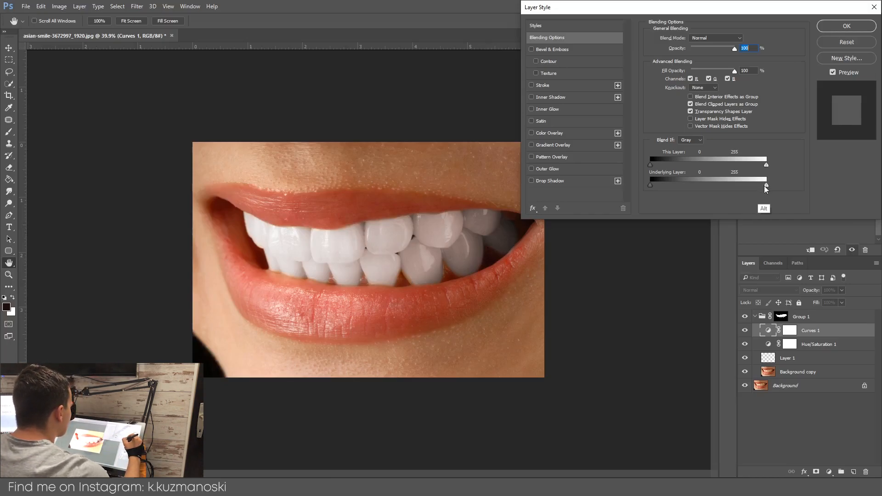
mouse_move(766, 186)
mouse_down()
mouse_move(687, 202)
mouse_move(767, 184)
mouse_up()
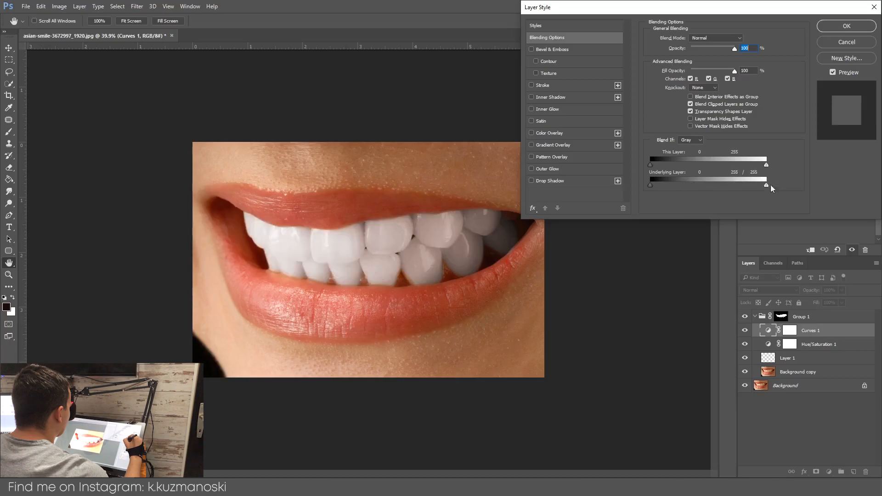
key(alt)
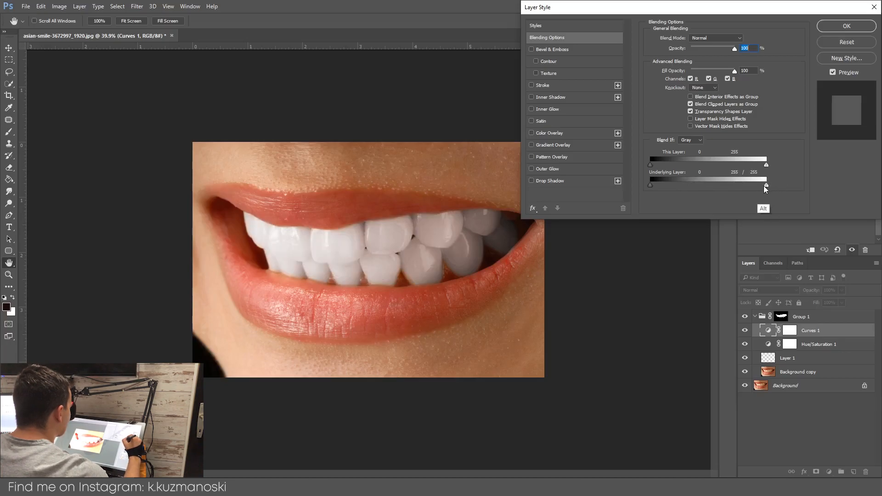
drag(748, 193, 719, 195)
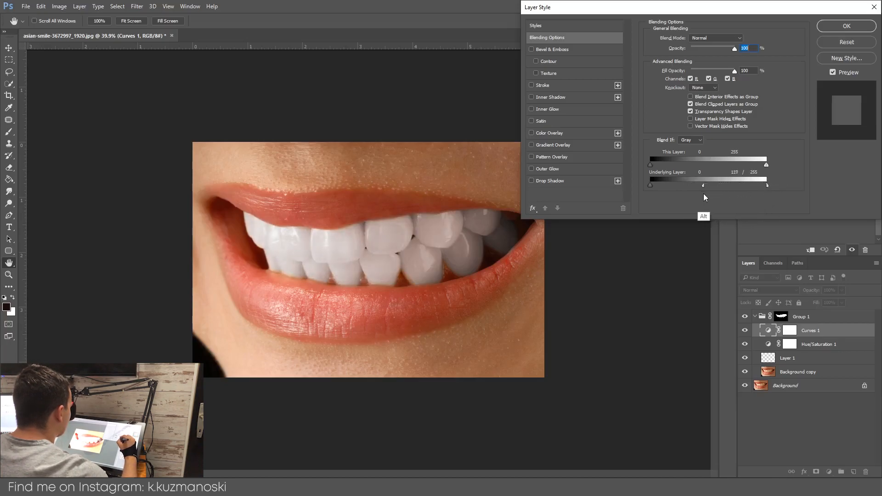
mouse_move(662, 194)
mouse_down()
mouse_move(724, 184)
mouse_move(660, 191)
mouse_up()
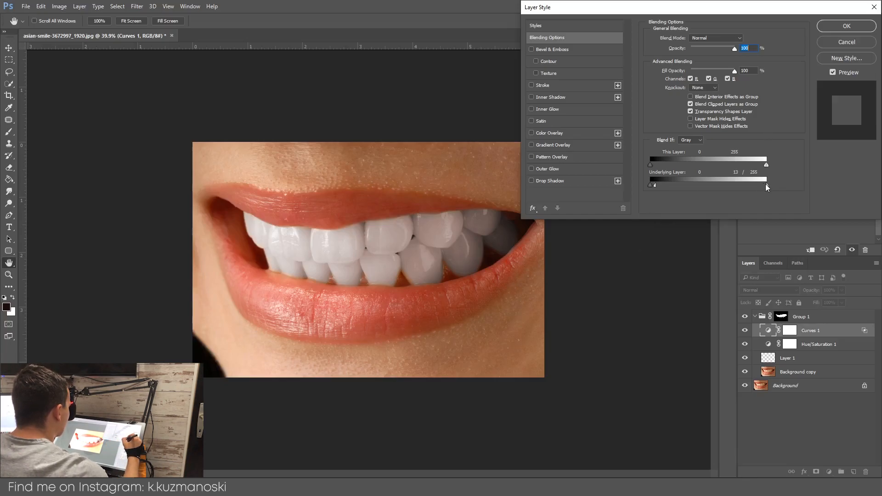
drag(766, 184, 684, 197)
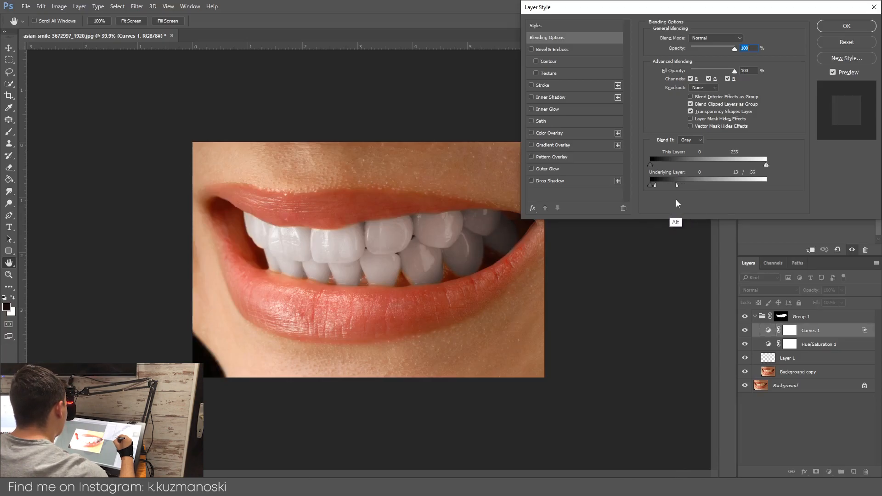
drag(677, 199, 676, 200)
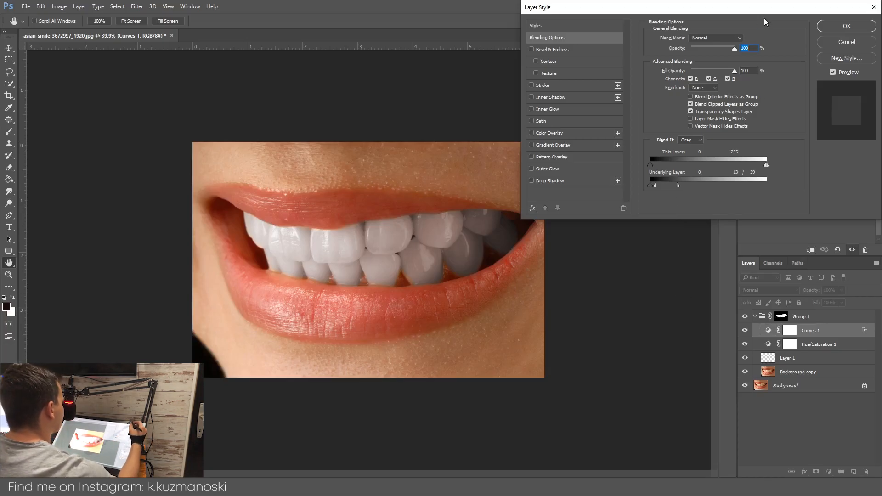
click(836, 28)
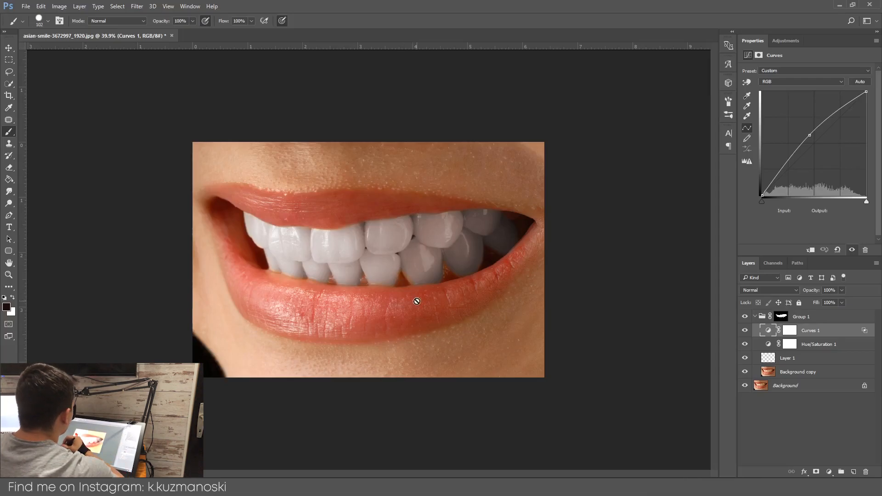
Target the Group 1 mask and set up a white brush at 20 px, 0% hardness and 40% opacity.
scroll(431, 281, up, 5)
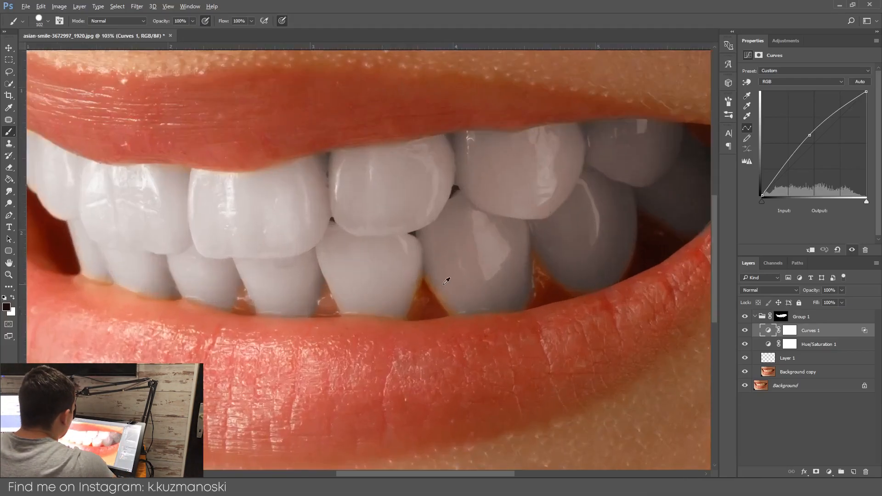
scroll(468, 266, up, 3)
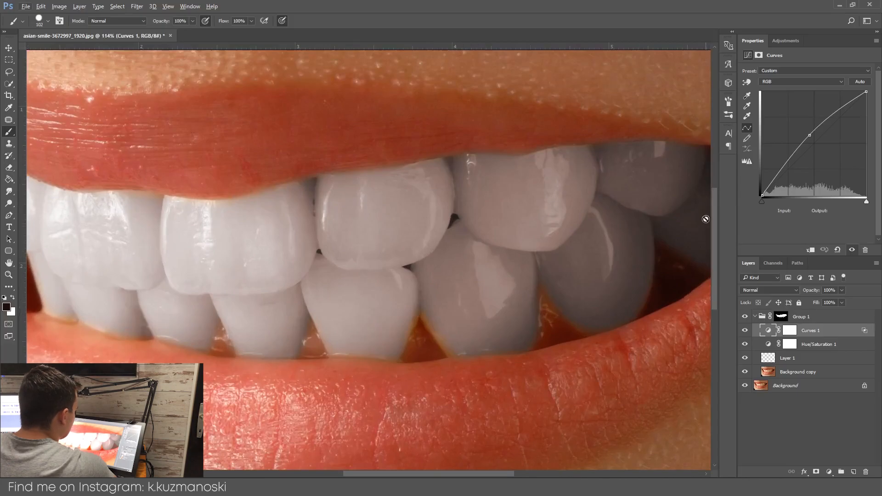
drag(713, 219, 712, 216)
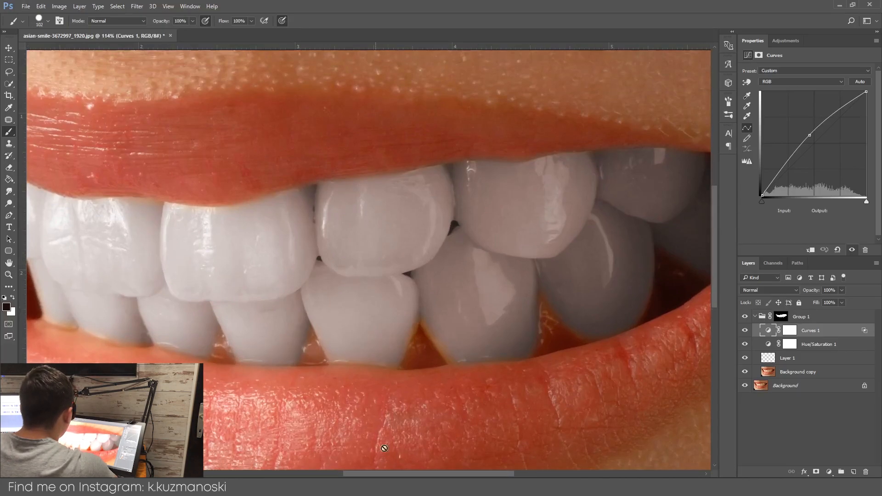
drag(422, 475, 439, 449)
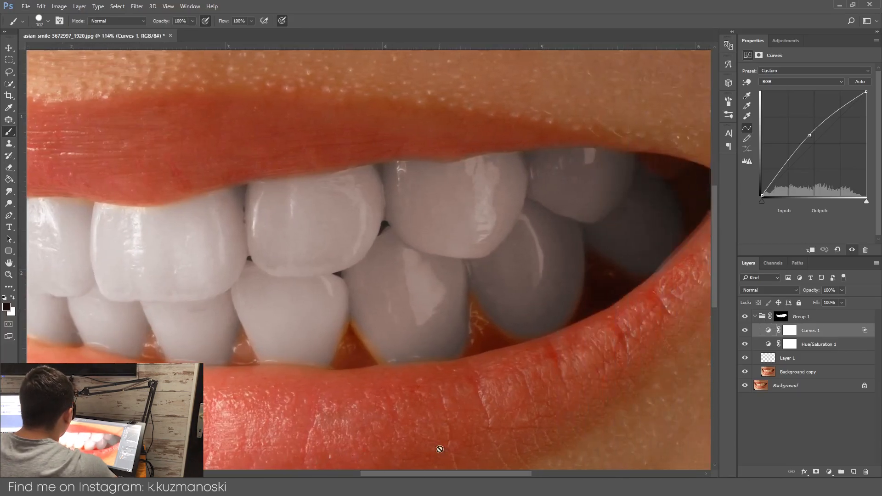
click(782, 318)
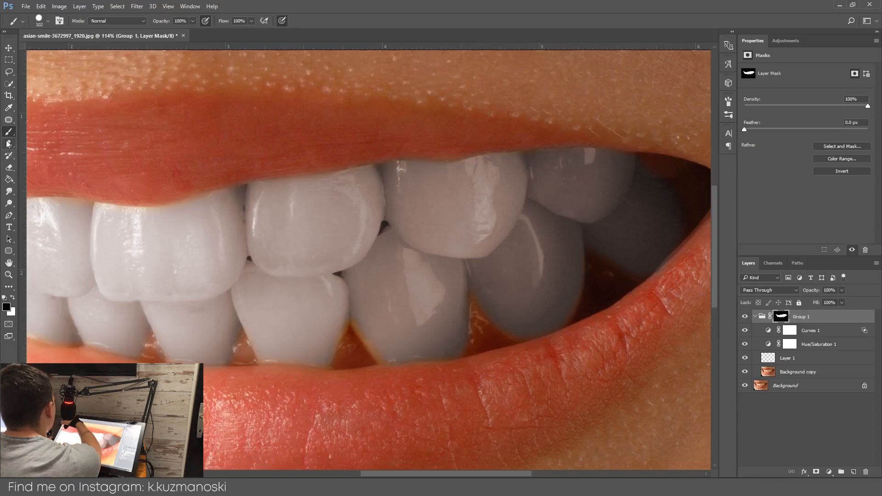
click(48, 21)
drag(58, 47, 57, 46)
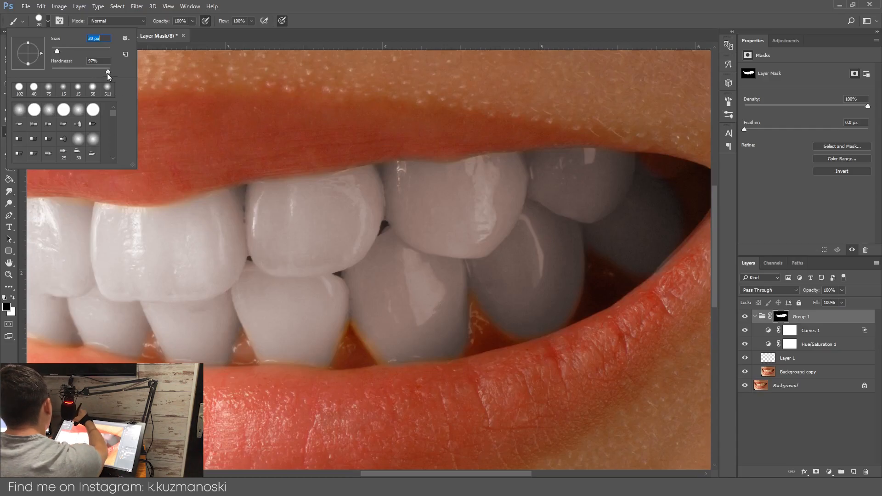
drag(108, 70, 103, 70)
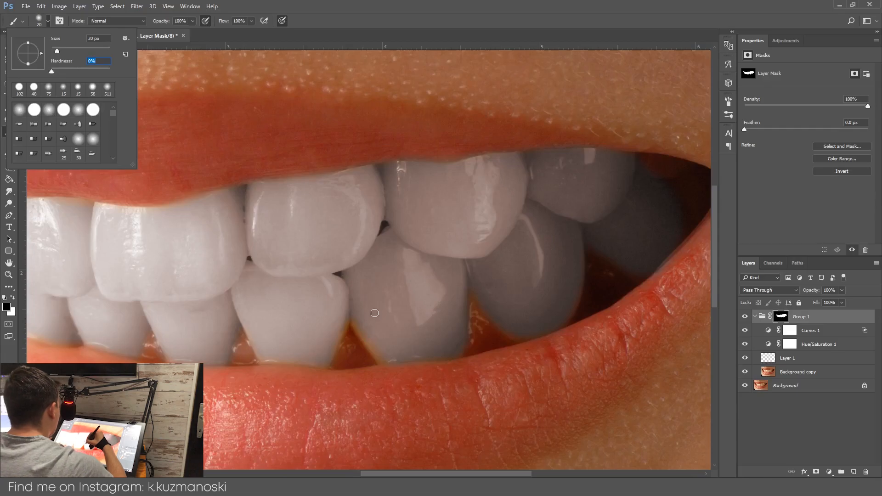
click(193, 21)
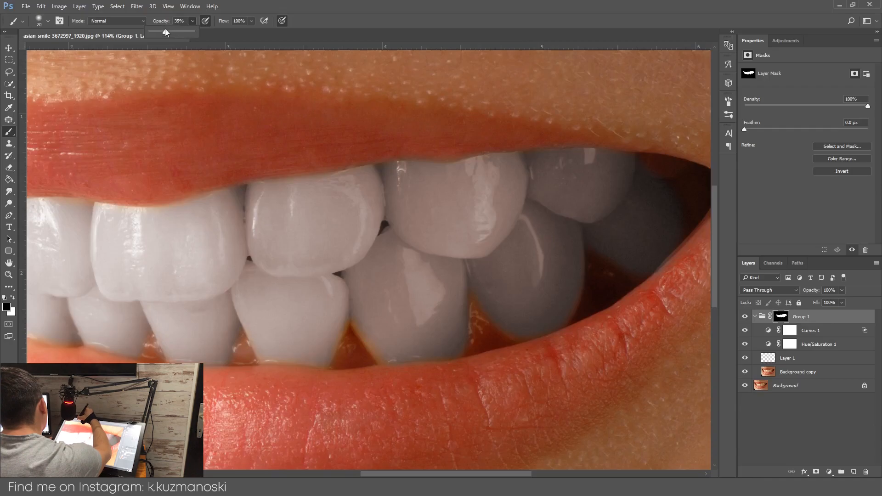
click(271, 7)
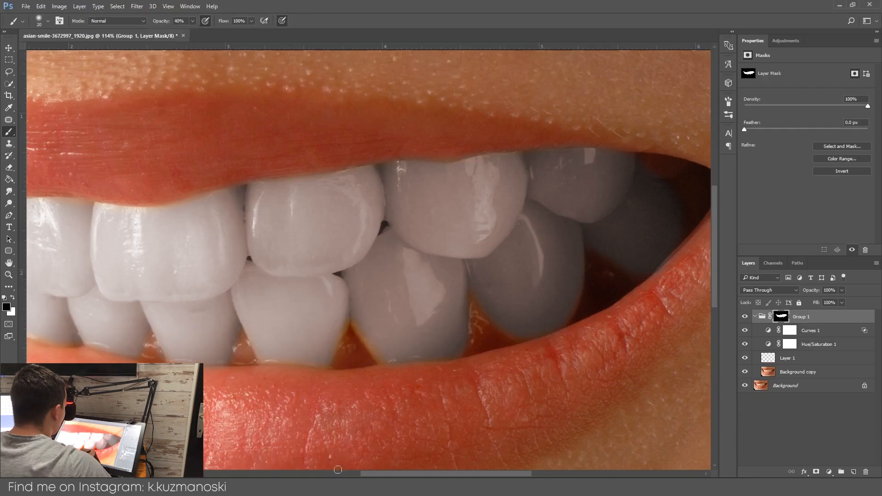
click(13, 297)
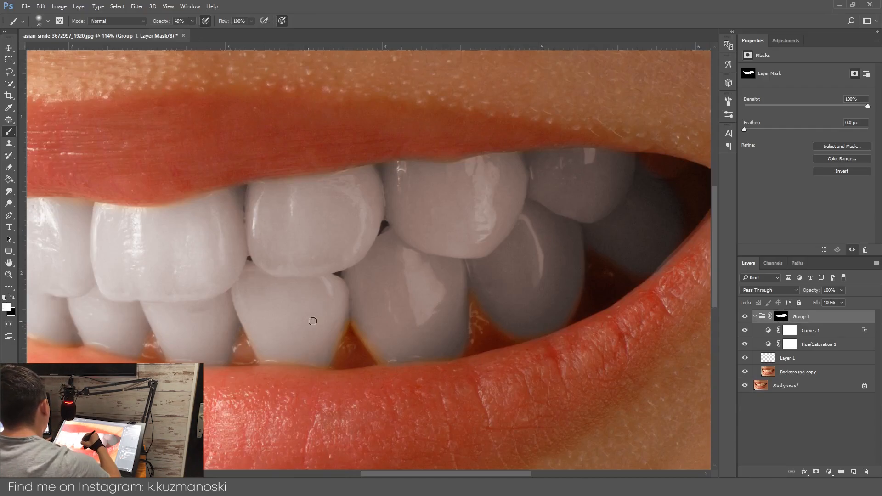
Try a white brush stroke on the group mask over the lower lip and undo it.
mouse_move(298, 372)
mouse_down()
mouse_move(310, 395)
mouse_move(324, 368)
mouse_move(356, 393)
mouse_move(366, 374)
mouse_up()
key(ctrl+z)
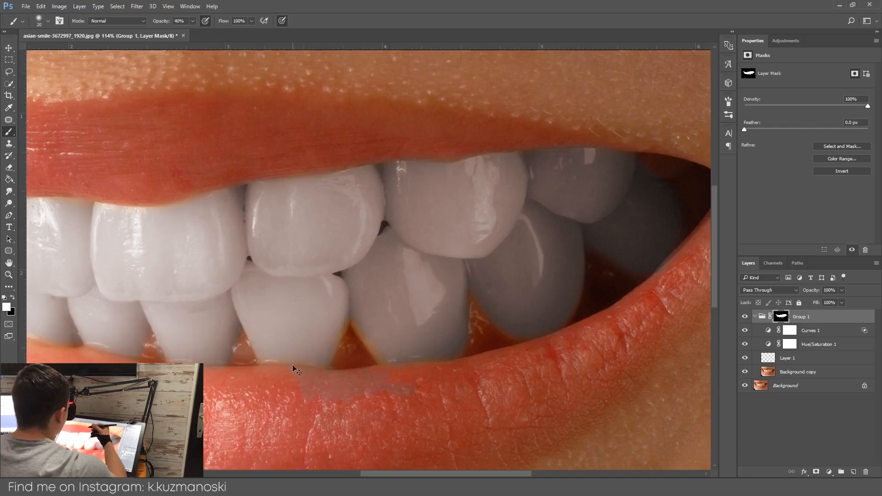
Paint white on the Group 1 mask along the lower teeth edges beside the gums and lower lip, towards the mouth corner.
scroll(315, 343, up, 4)
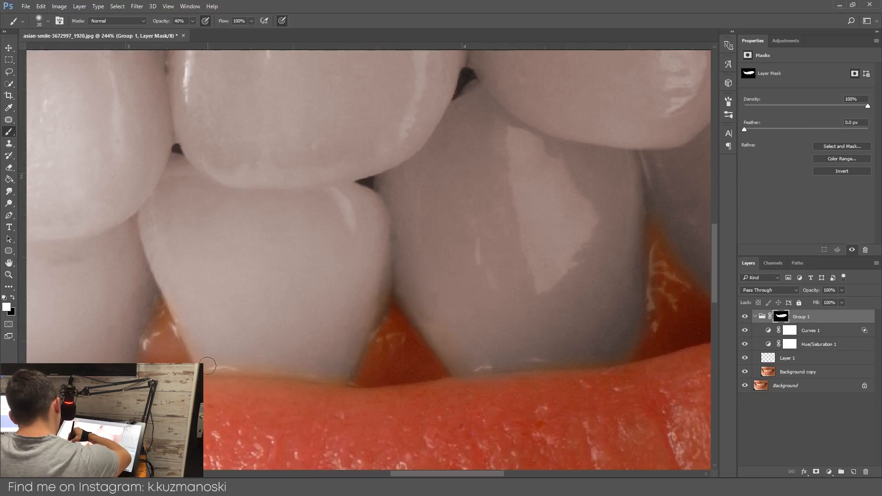
scroll(553, 273, right, 3)
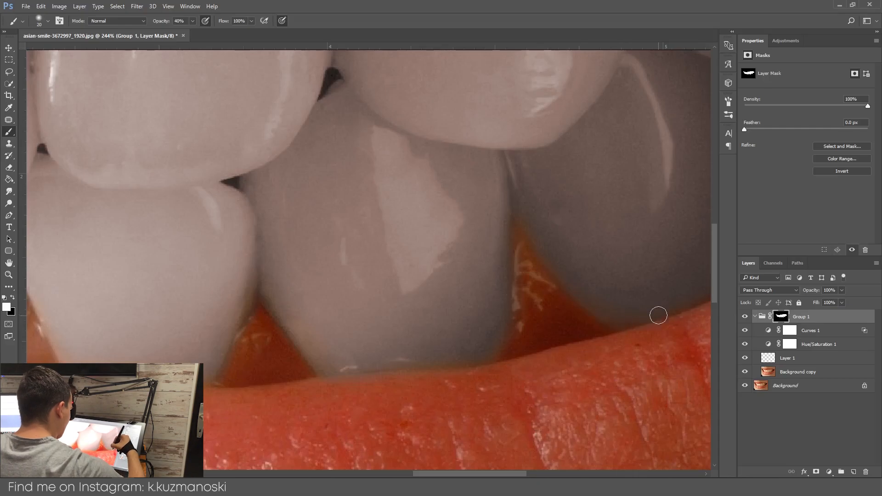
scroll(450, 270, down, 3)
scroll(618, 292, up, 3)
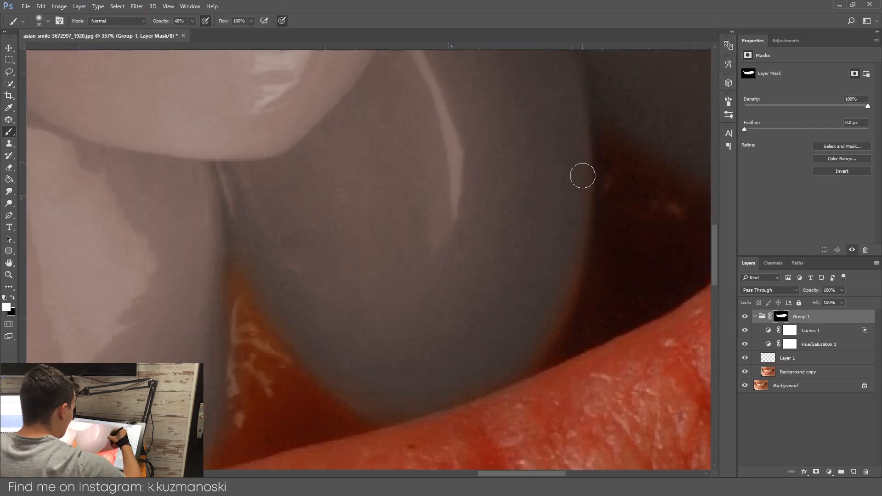
scroll(227, 425, down, 4)
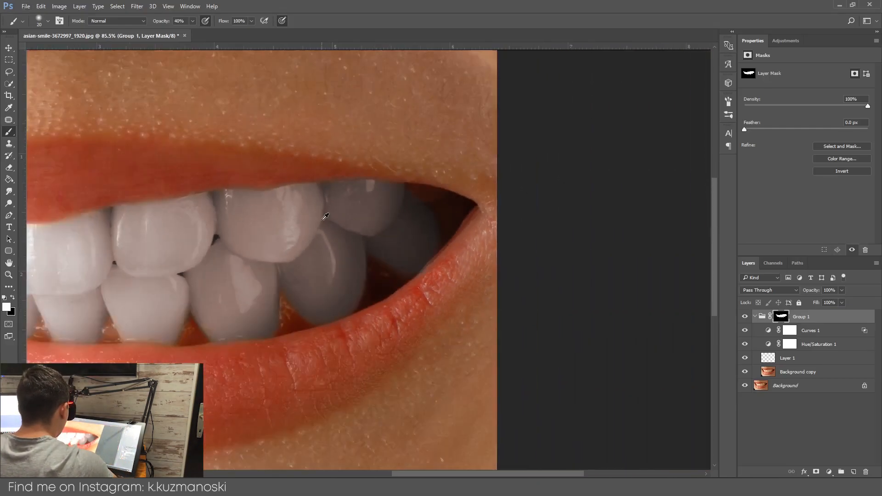
Refine the group mask in white around the front upper teeth and the remaining yellowish edges of the lower teeth.
scroll(295, 239, up, 5)
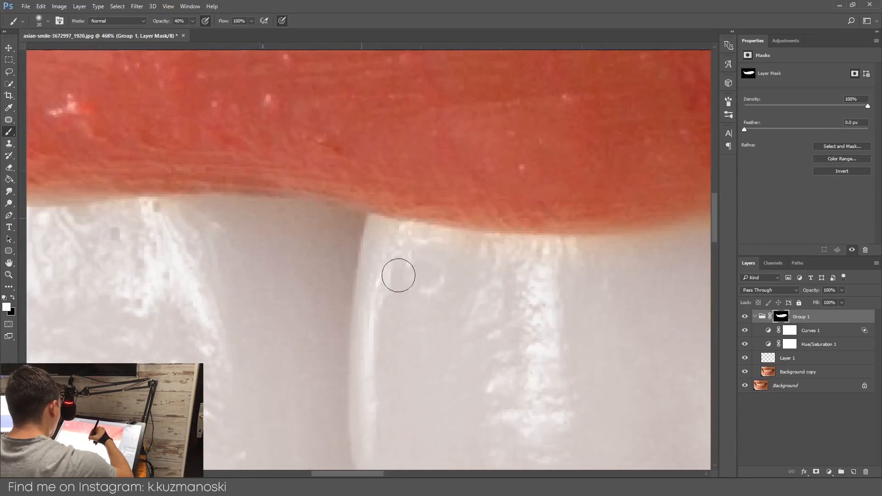
scroll(342, 256, down, 4)
scroll(241, 138, up, 3)
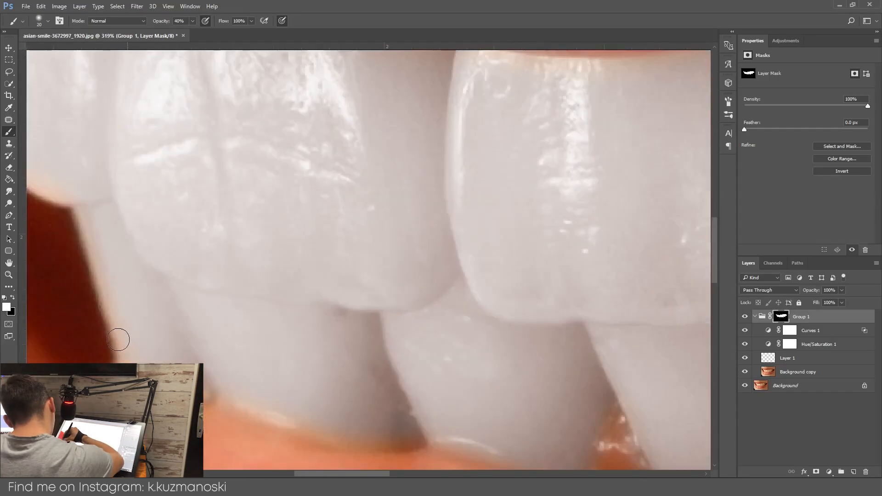
scroll(64, 197, down, 5)
scroll(463, 321, up, 5)
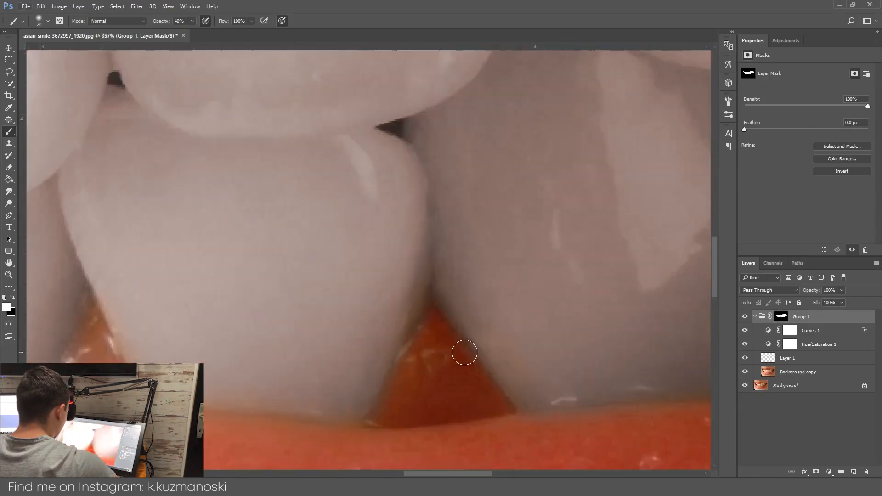
scroll(511, 294, down, 2)
scroll(510, 294, up, 1)
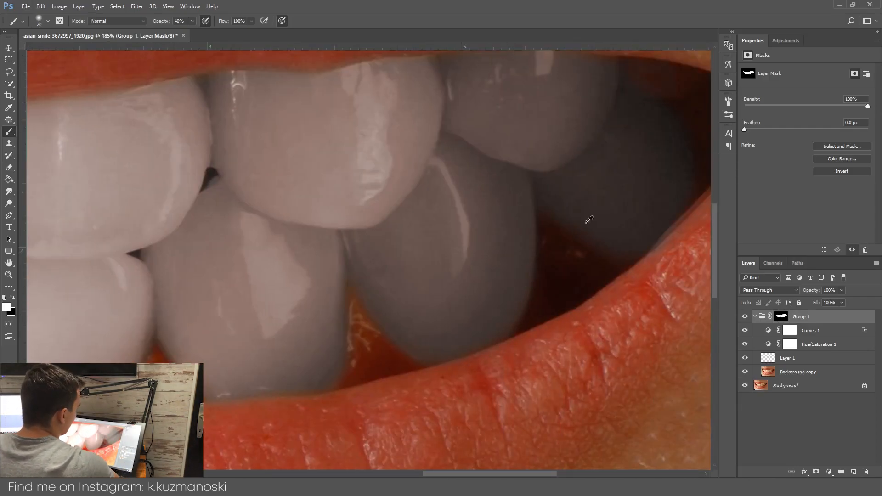
Paint black on the group mask to remove the whitening from the dark area beside the rear upper tooth.
scroll(518, 211, up, 3)
key(x)
scroll(624, 226, down, 2)
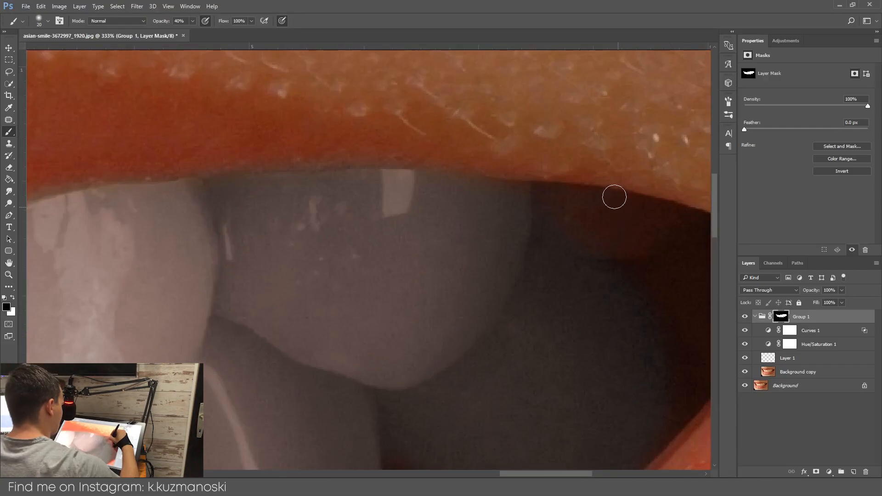
scroll(607, 302, down, 1)
scroll(607, 301, up, 4)
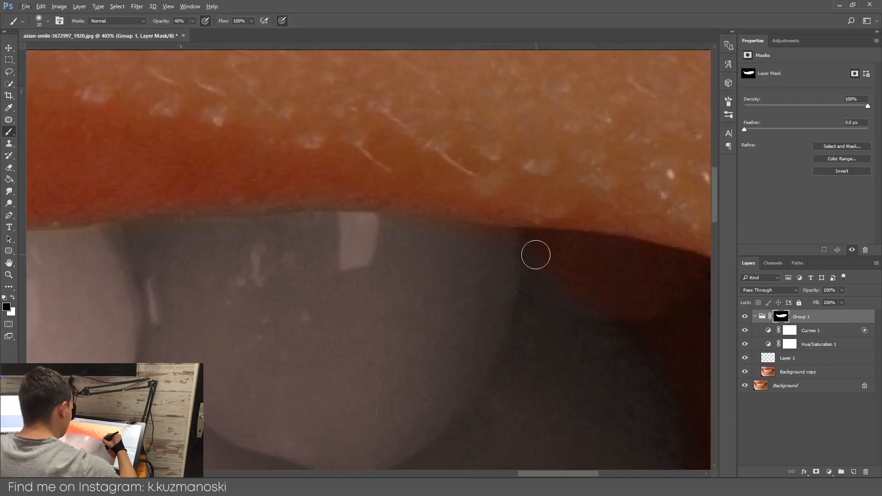
Paint white on the group mask along the upper teeth edges beneath the upper lip.
key(x)
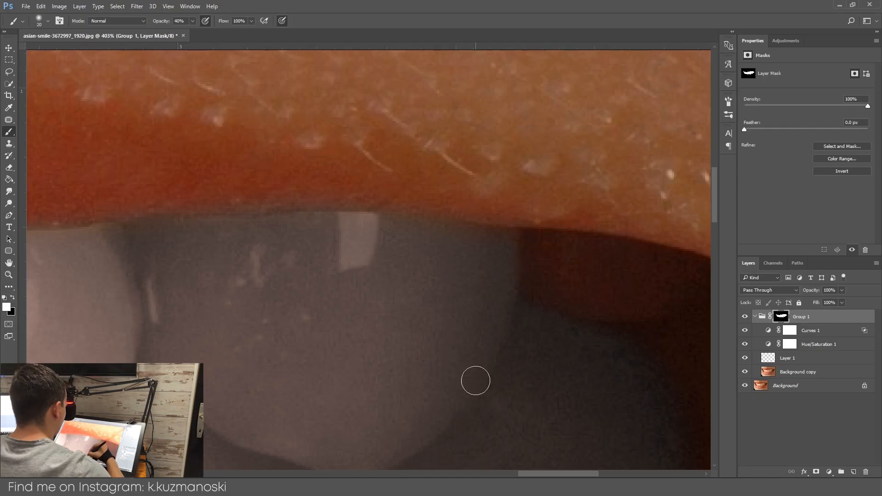
scroll(470, 273, down, 3)
scroll(358, 255, up, 2)
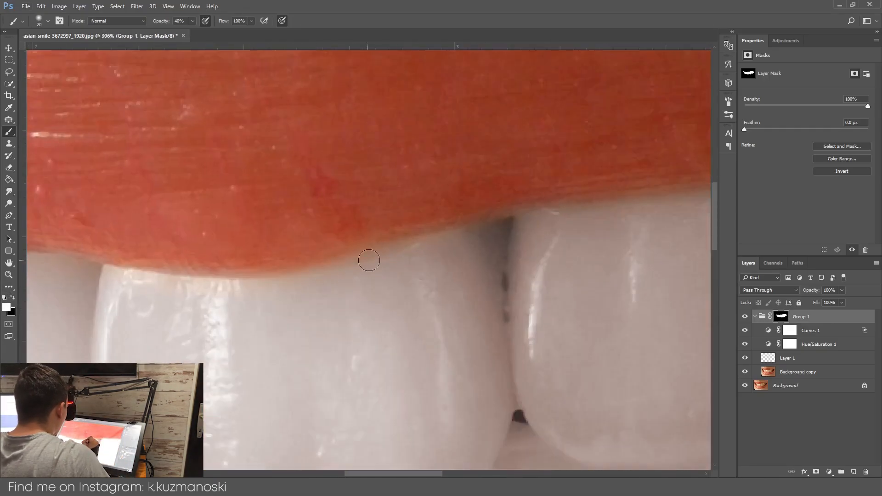
Collapse Group 1 and set its opacity to 90%.
scroll(335, 321, down, 5)
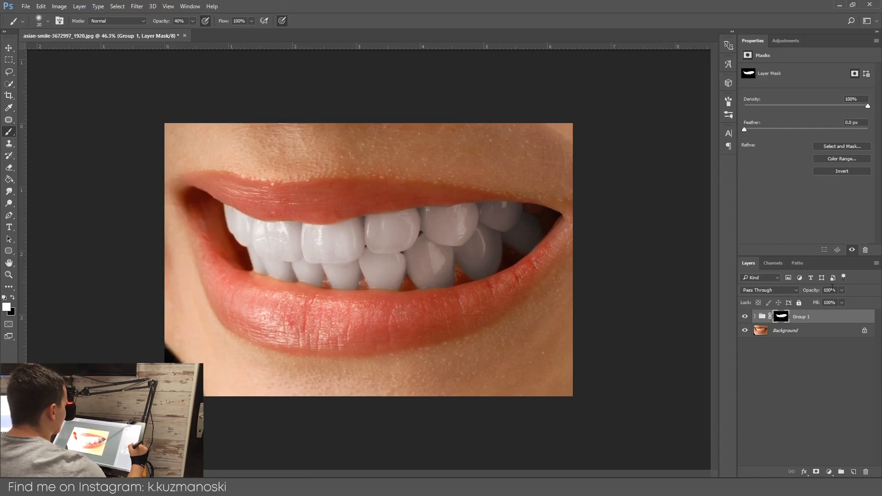
click(842, 302)
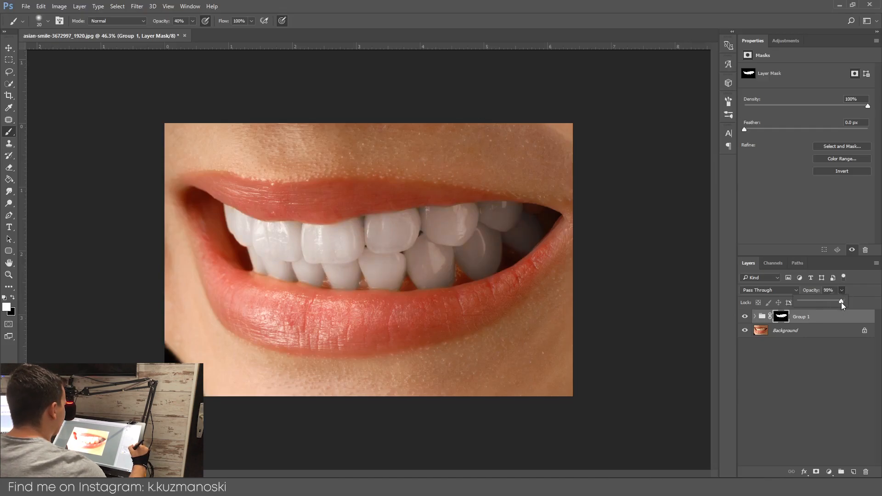
drag(840, 302, 841, 302)
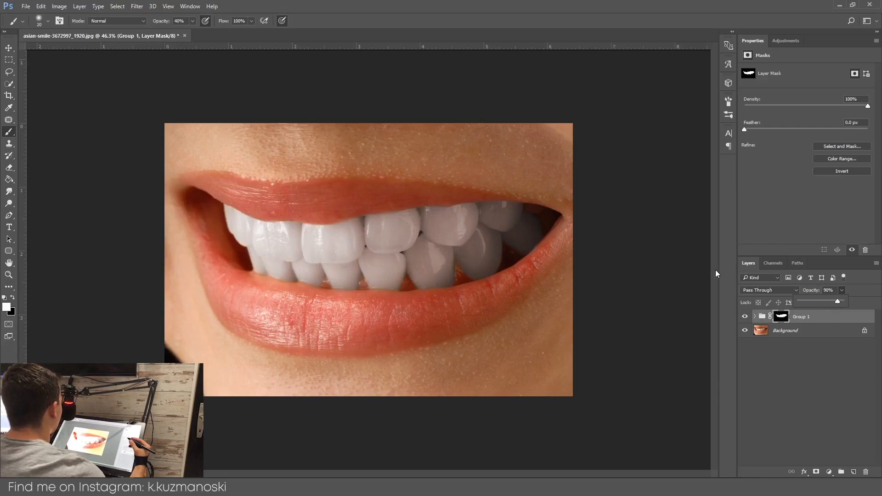
Compare the teeth before and after whitening by repeatedly toggling the visibility of Group 1.
click(744, 316)
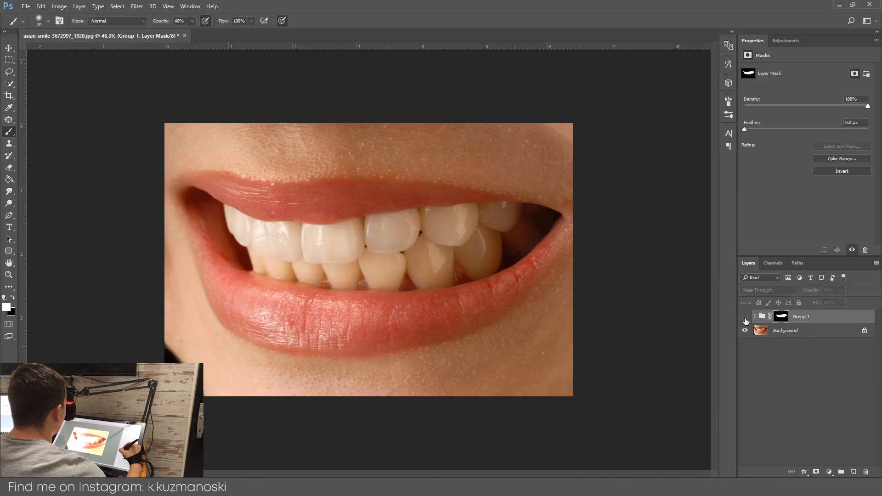
click(745, 318)
click(745, 316)
click(744, 317)
click(744, 317)
click(744, 317)
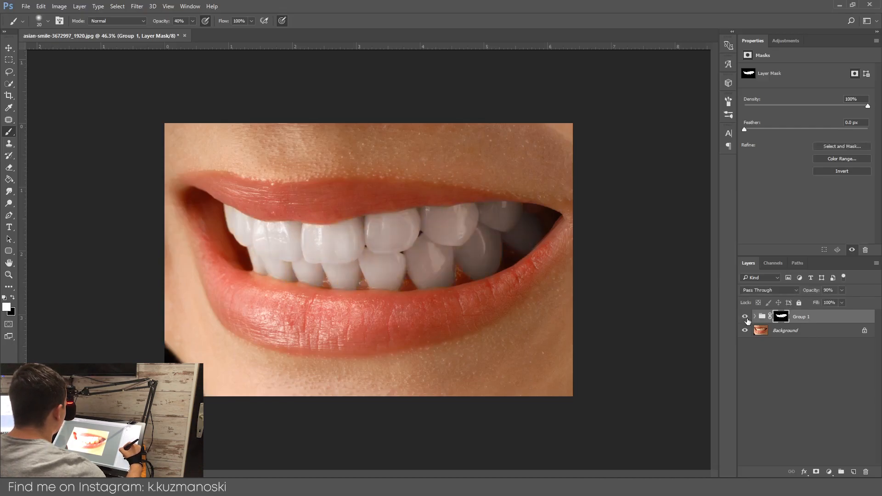
click(745, 317)
click(745, 317)
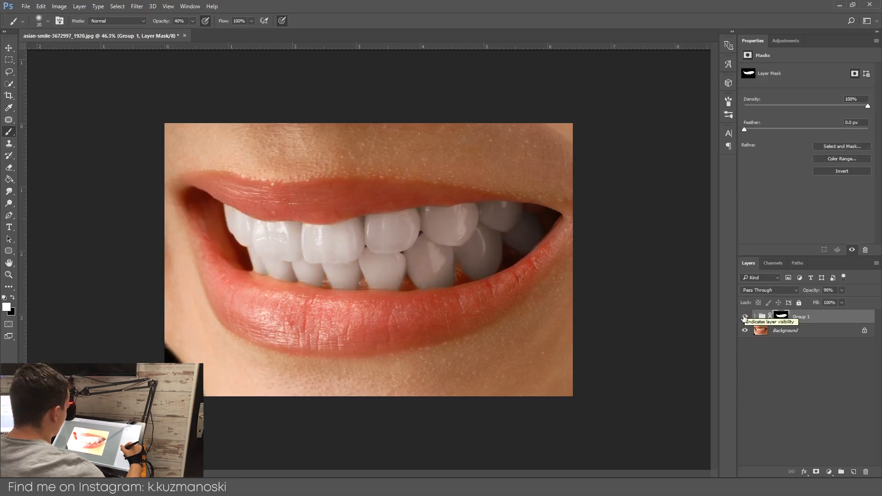
click(745, 318)
click(744, 317)
click(744, 317)
click(745, 317)
click(744, 317)
click(745, 318)
click(745, 318)
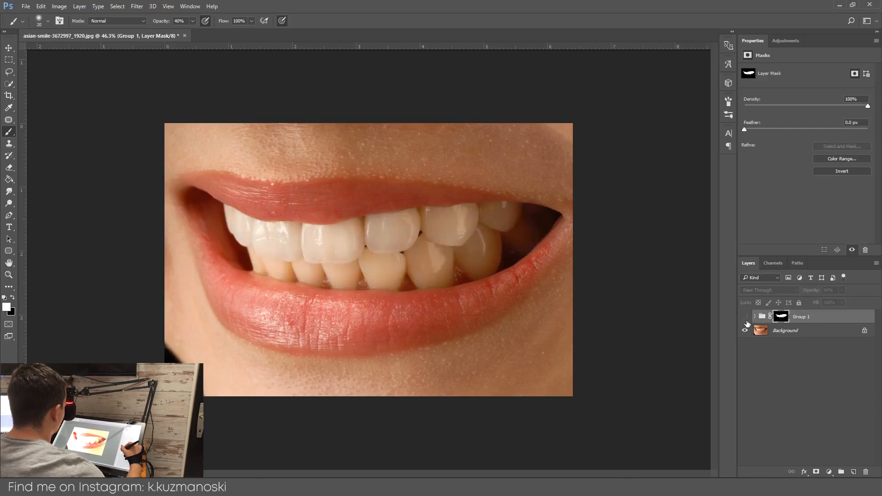
click(744, 318)
click(745, 318)
click(744, 317)
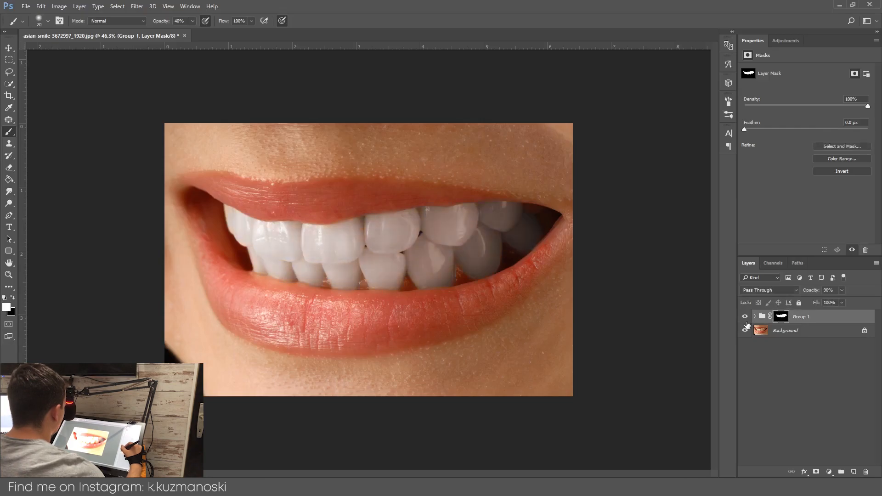
click(744, 316)
click(744, 316)
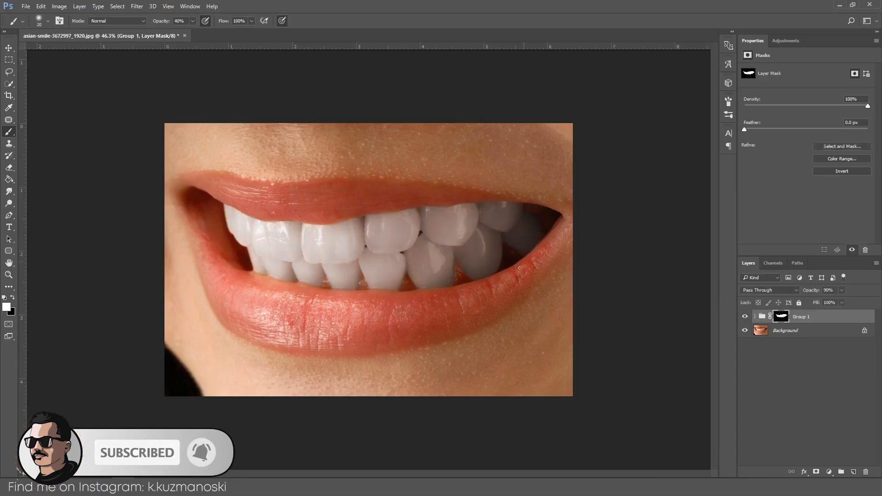
Add a new layer above Group 1 and paint a soft dark tone over the rear tooth in the mouth corner.
scroll(518, 236, up, 10)
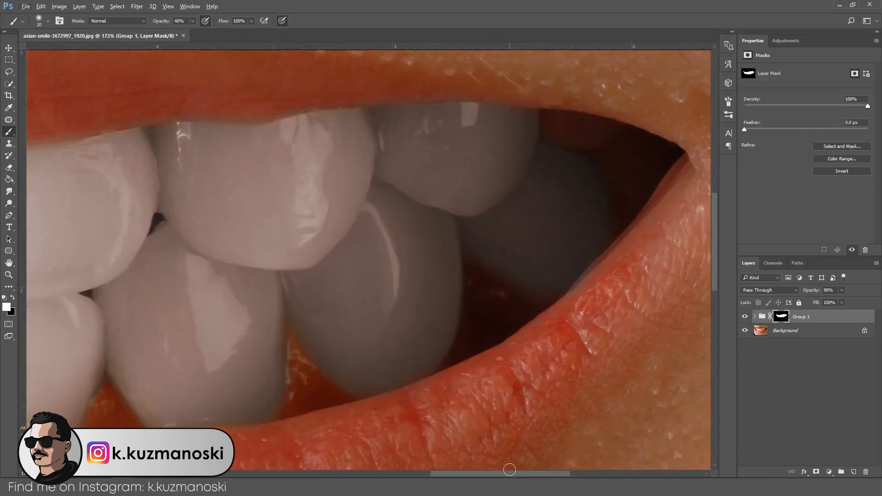
scroll(700, 143, up, 2)
key(ctrl+shift+alt+n)
key(x)
click(48, 21)
click(193, 22)
click(48, 21)
mouse_move(487, 338)
mouse_down()
mouse_move(569, 204)
mouse_move(414, 324)
mouse_move(487, 239)
mouse_move(401, 272)
mouse_move(536, 241)
mouse_move(435, 258)
mouse_up()
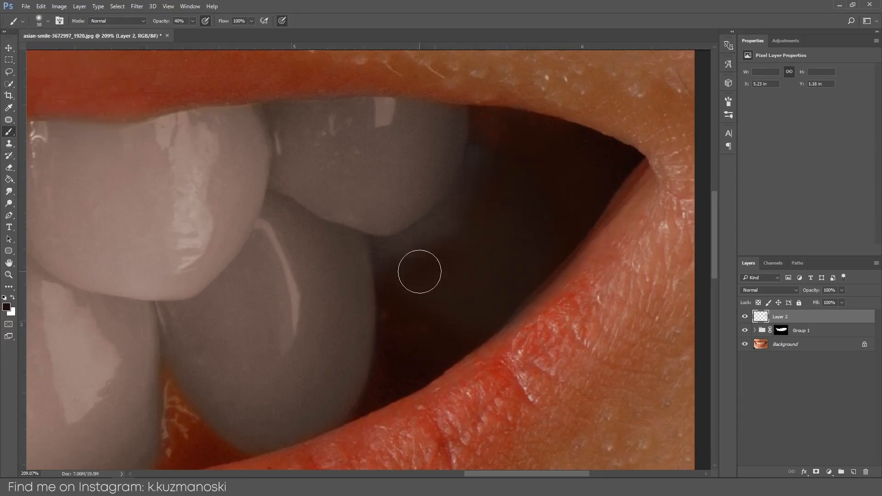
Lower Layer 2's opacity to 28% and add a layer mask to it, with black as the painting colour.
drag(815, 290, 782, 291)
click(816, 471)
click(40, 21)
key(x)
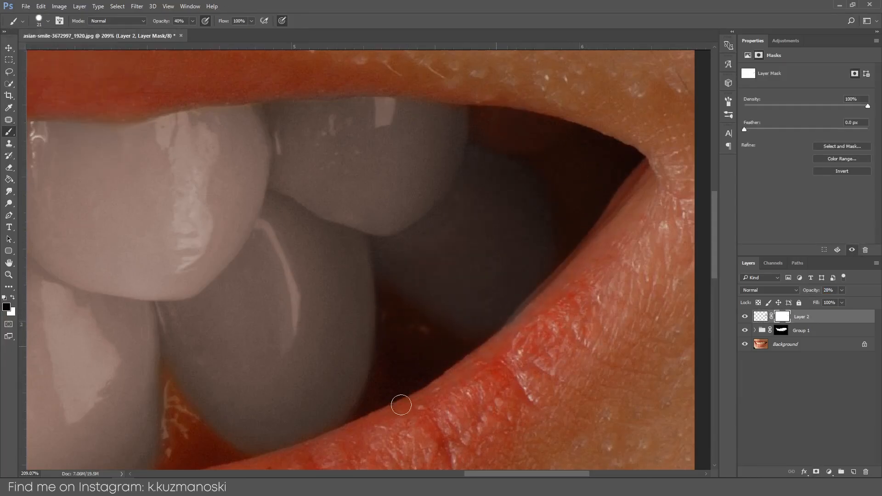
Apply a blur filter to Layer 2 to soften the darkened rear tooth and set the layer's opacity to 58%.
double_click(9, 262)
click(137, 6)
mouse_move(152, 103)
click(285, 143)
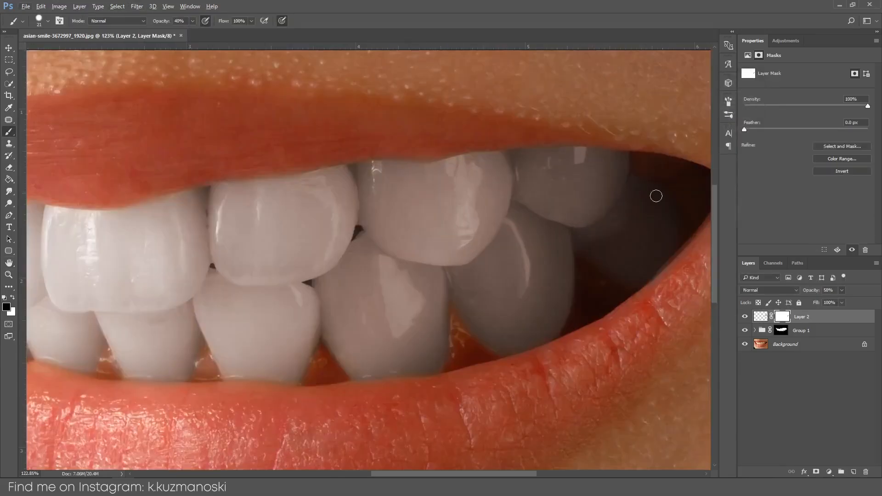